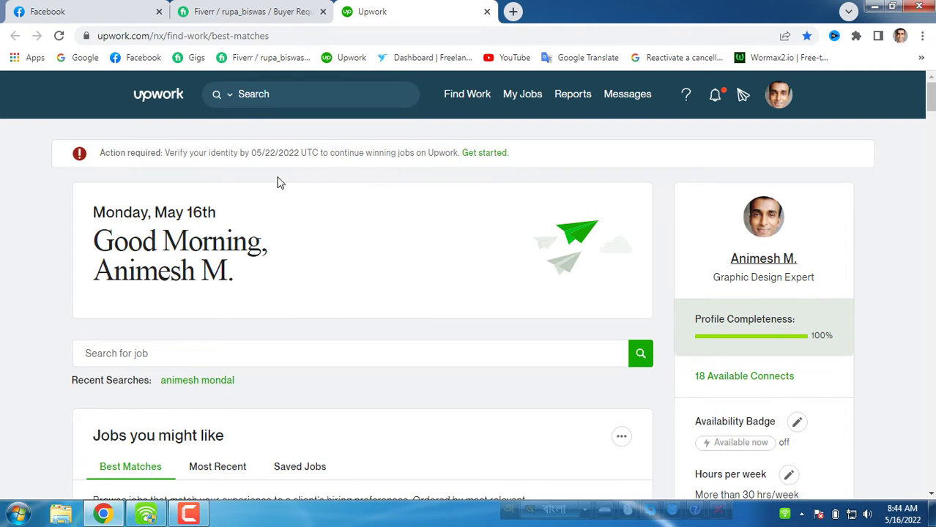
Close the Facebook and Fiverr tabs and start the identity verification from the action-required notice
{"action": "left_click_drag", "start_coordinate": [163, 154], "coordinate": [232, 167]}
{"action": "left_click", "coordinate": [235, 166]}
{"action": "left_click", "coordinate": [159, 12]}
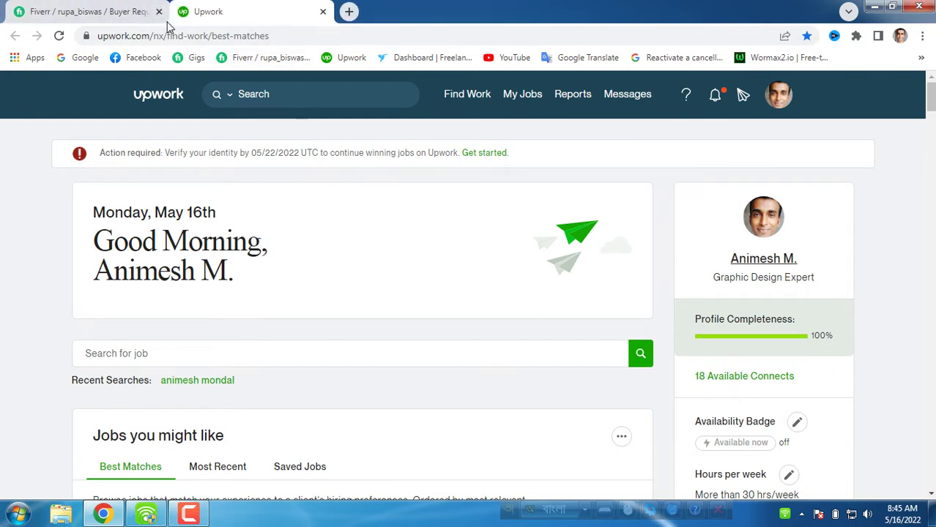
{"action": "left_click", "coordinate": [159, 11]}
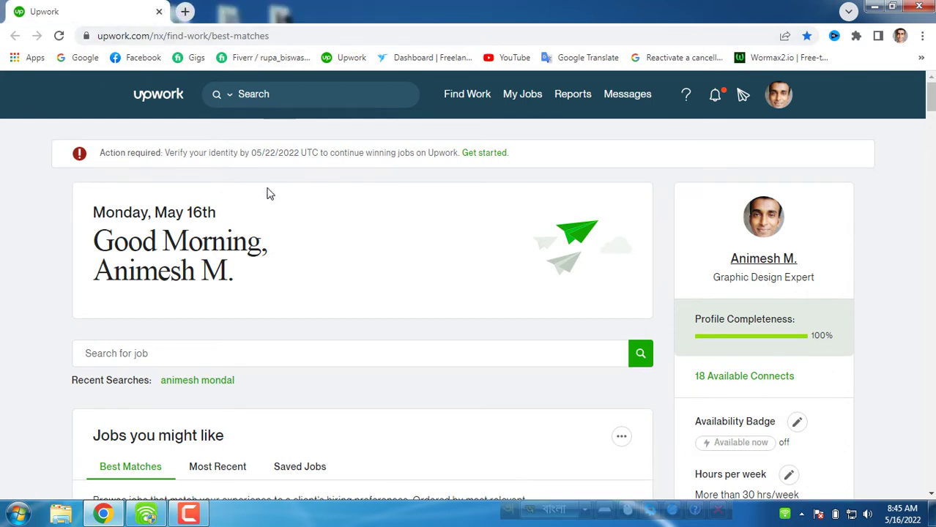
{"action": "left_click", "coordinate": [482, 156]}
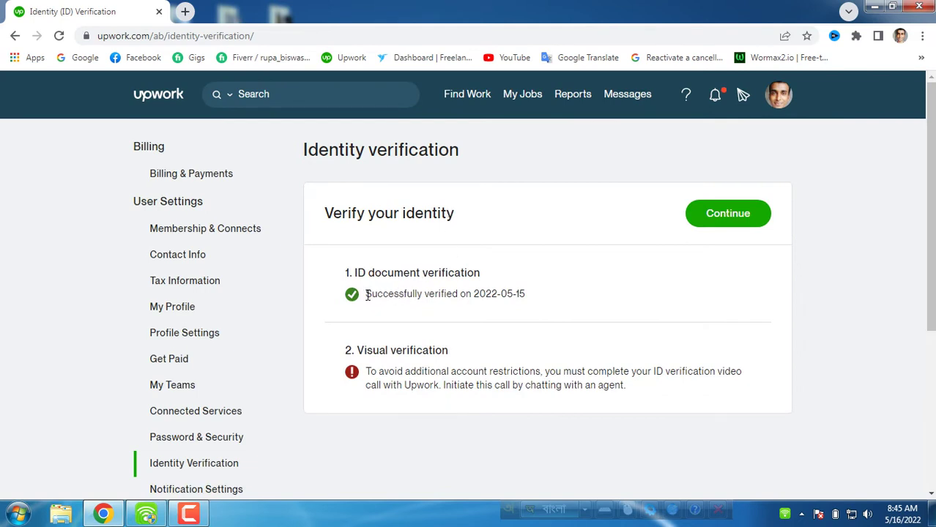
Review the status of the ID document verification and the visual verification
{"action": "left_click_drag", "start_coordinate": [367, 294], "coordinate": [448, 295]}
{"action": "left_click", "coordinate": [378, 271]}
{"action": "left_click_drag", "start_coordinate": [369, 296], "coordinate": [459, 307]}
{"action": "left_click", "coordinate": [459, 307]}
{"action": "left_click_drag", "start_coordinate": [366, 293], "coordinate": [537, 309]}
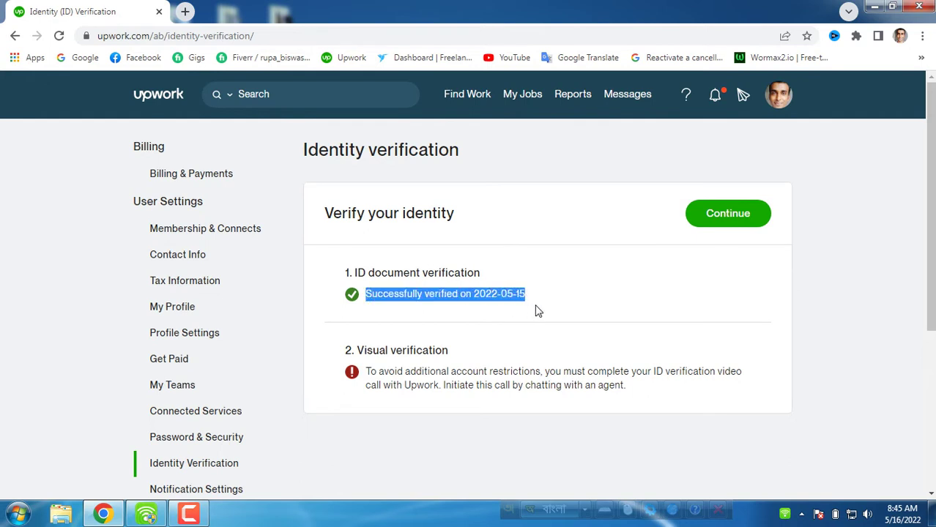
{"action": "left_click", "coordinate": [533, 311]}
{"action": "left_click_drag", "start_coordinate": [358, 350], "coordinate": [485, 355]}
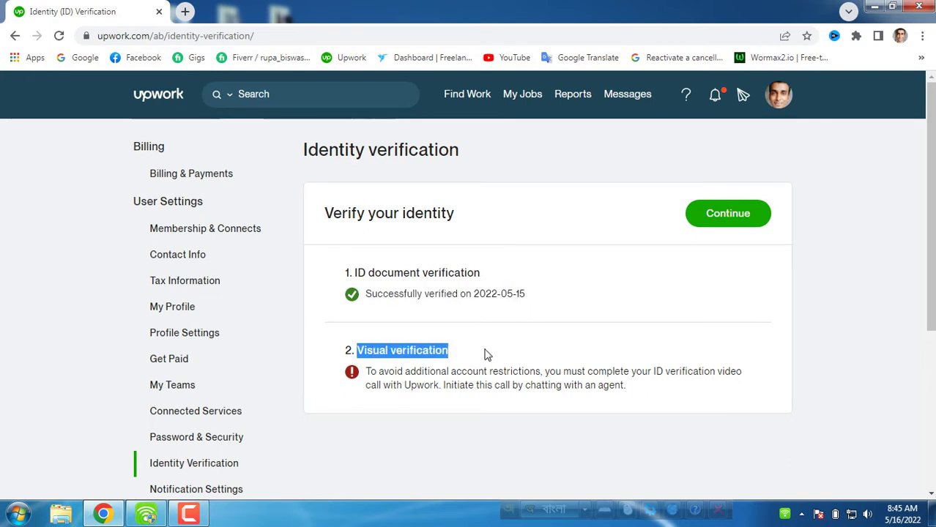
{"action": "left_click", "coordinate": [488, 355]}
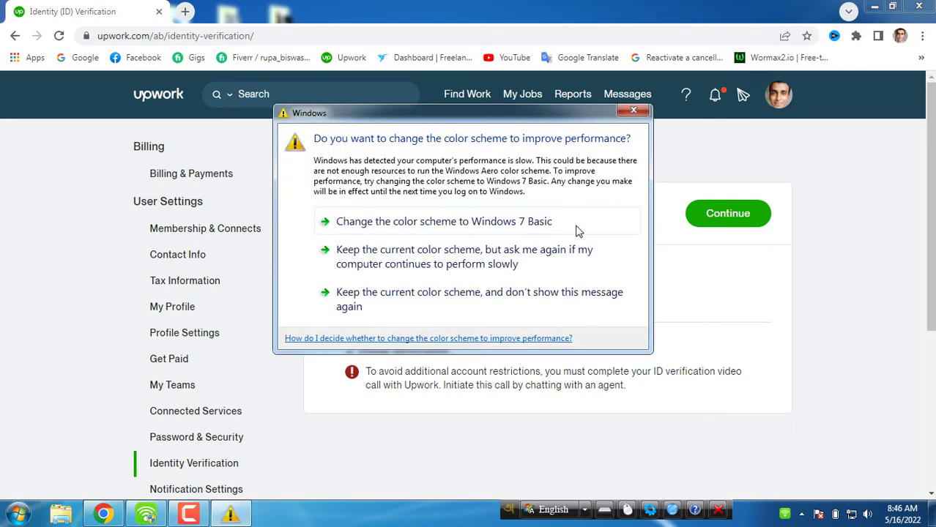
Dismiss the Windows color scheme prompt and continue to the visual verification
{"action": "left_click", "coordinate": [629, 114]}
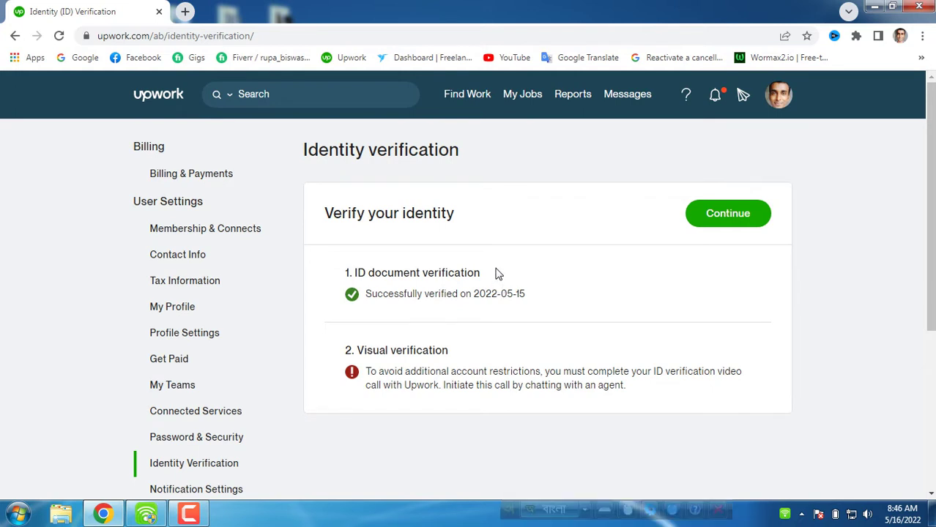
{"action": "left_click", "coordinate": [728, 215]}
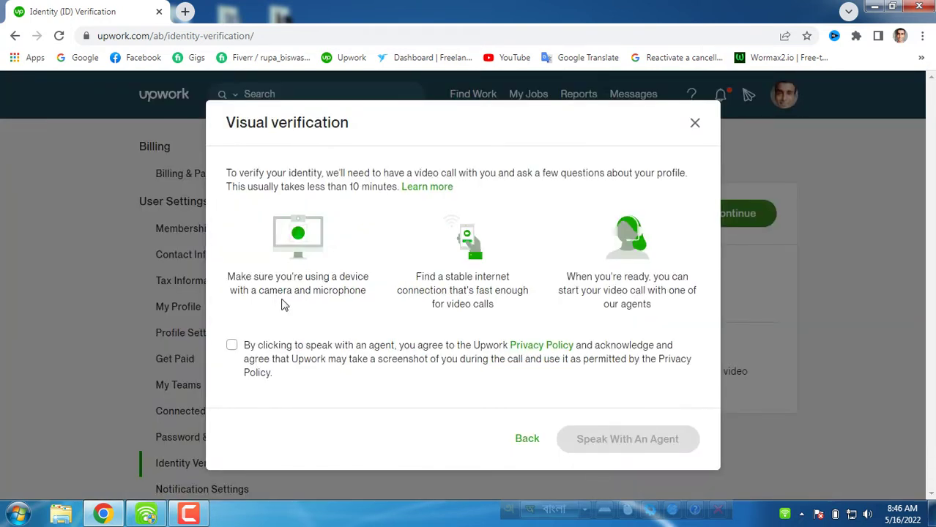
Read the camera, microphone and internet connection requirements for the verification video call
{"action": "left_click_drag", "start_coordinate": [230, 277], "coordinate": [373, 279]}
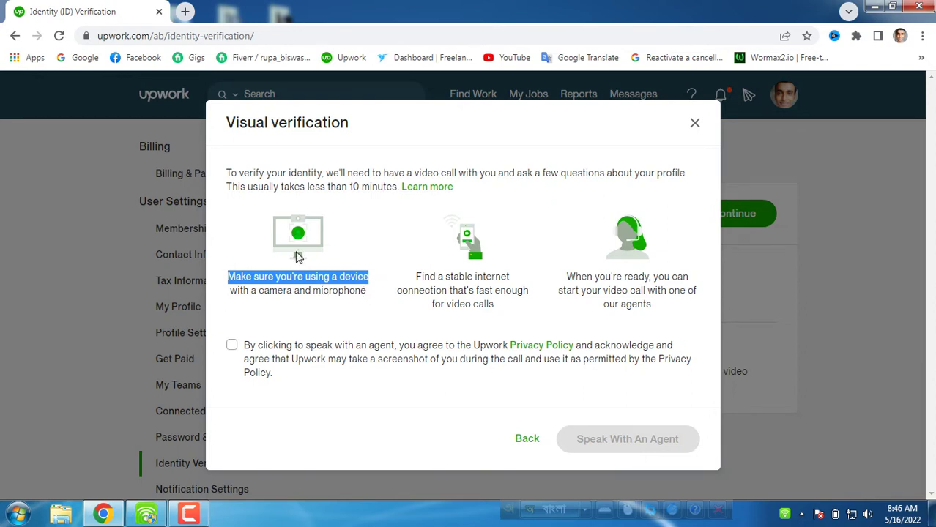
{"action": "left_click", "coordinate": [331, 318]}
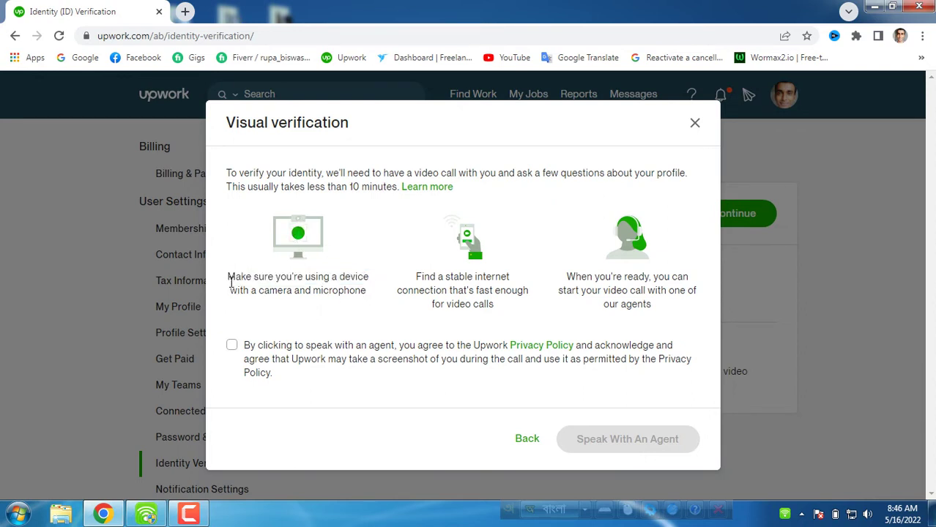
{"action": "left_click_drag", "start_coordinate": [231, 283], "coordinate": [366, 304]}
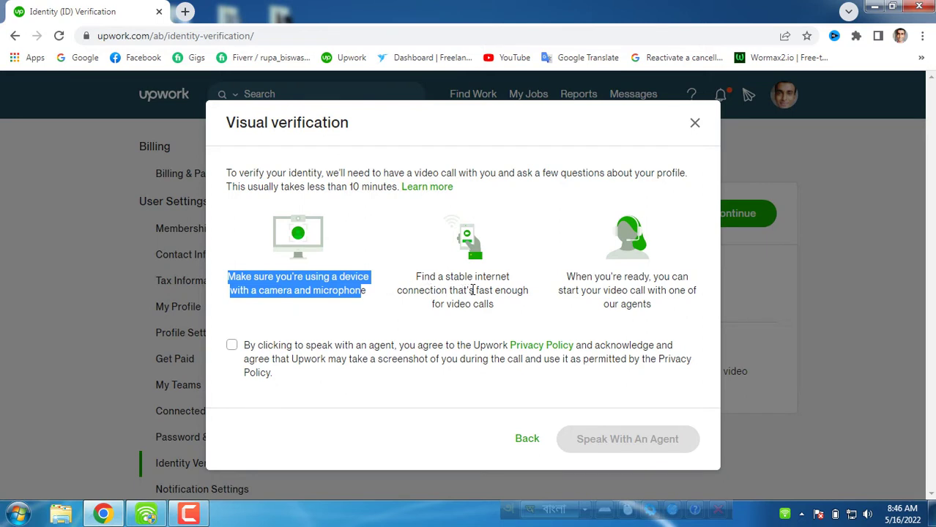
{"action": "left_click", "coordinate": [436, 302]}
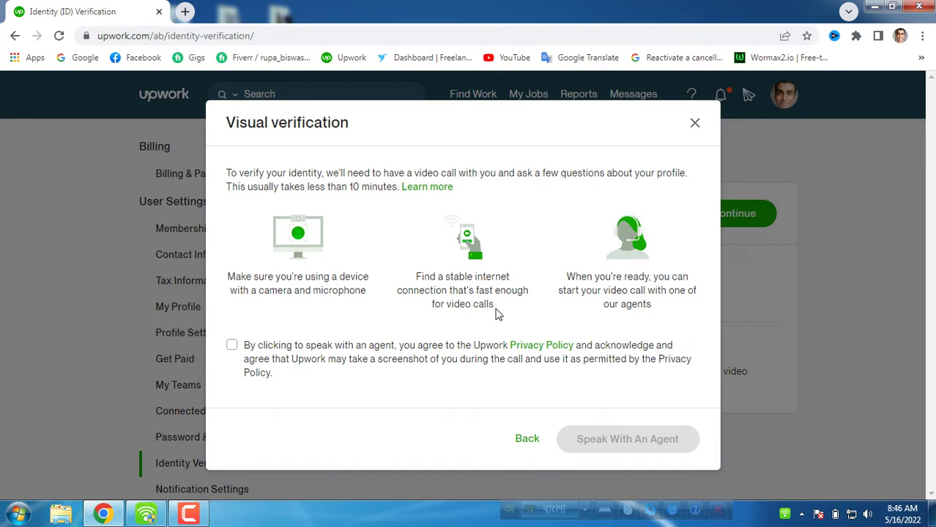
{"action": "triple_click", "coordinate": [463, 297]}
{"action": "left_click", "coordinate": [474, 302]}
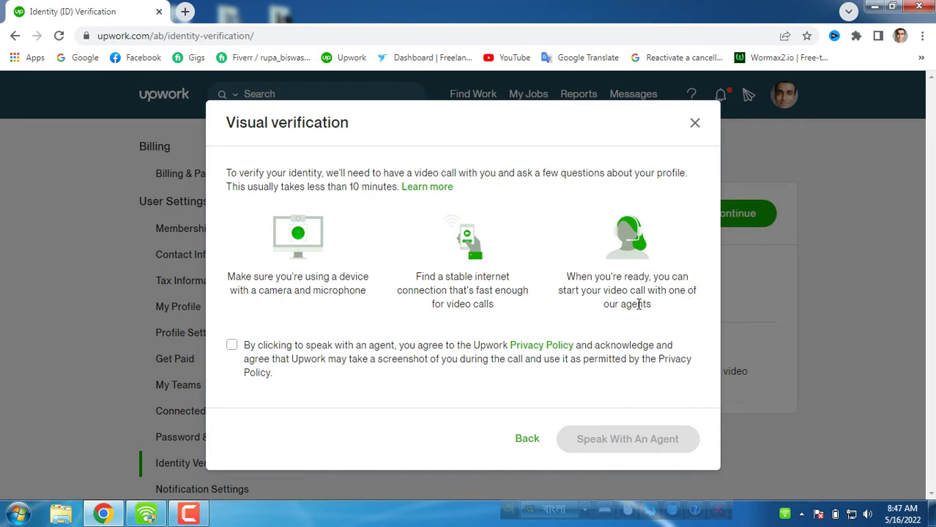
Agree to the Privacy Policy and screenshot terms and request to speak with an agent
{"action": "left_click", "coordinate": [256, 356]}
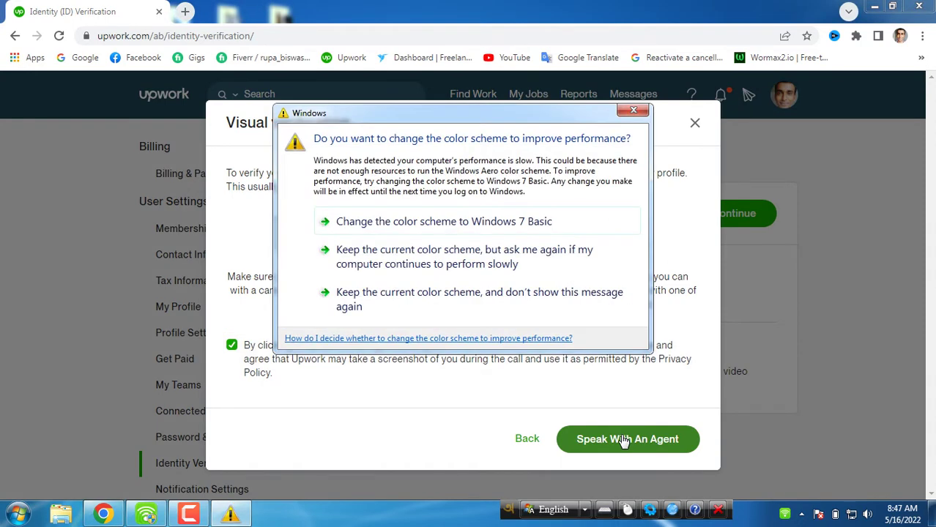
{"action": "left_click", "coordinate": [626, 440]}
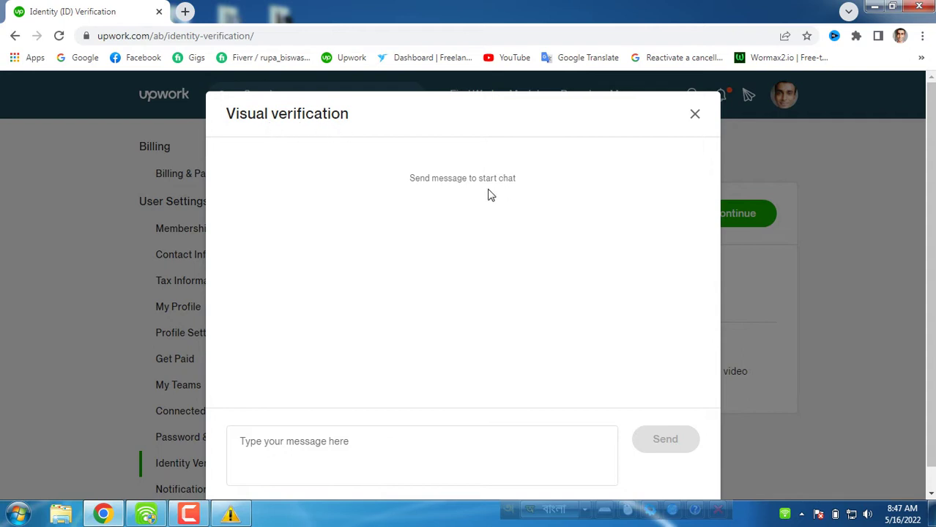
Switch the keyboard input to English and send "Hello !" to start the visual verification chat
{"action": "left_click", "coordinate": [380, 450]}
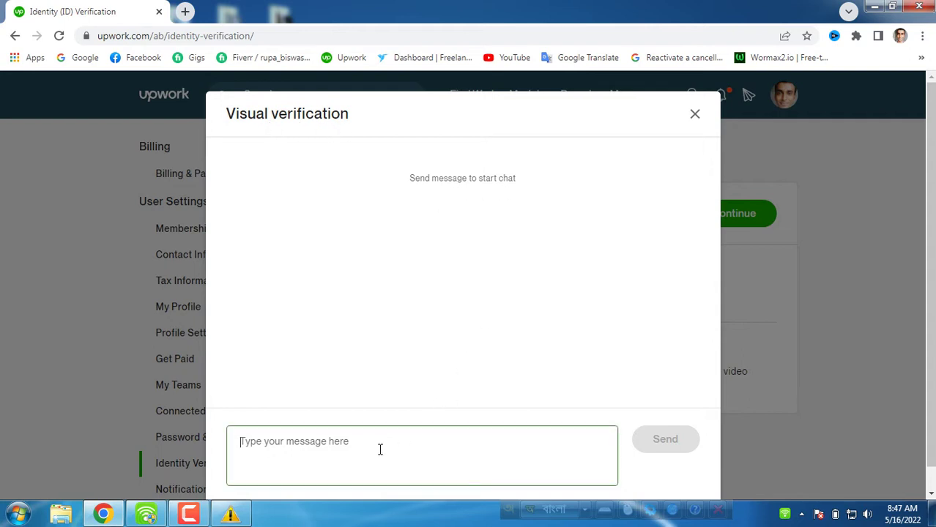
{"action": "key", "text": "F12"}
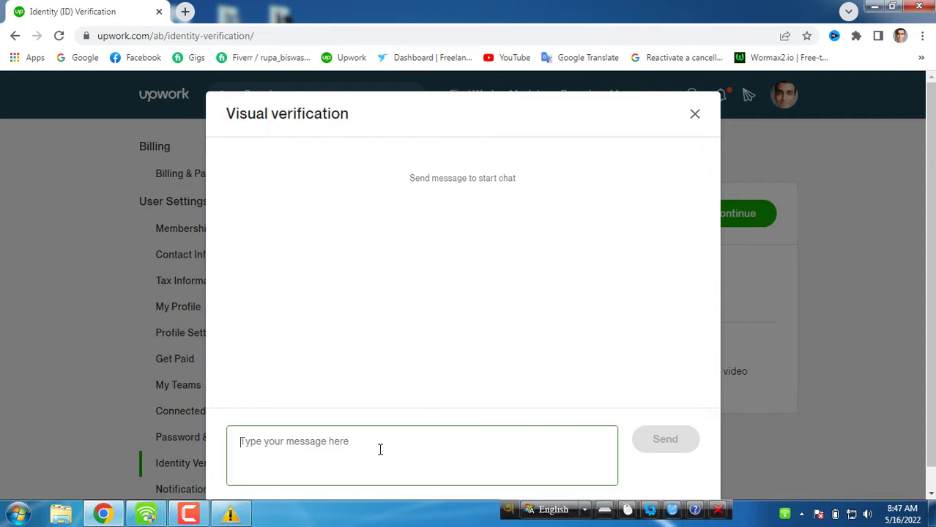
{"action": "type", "text": "HEllo"}
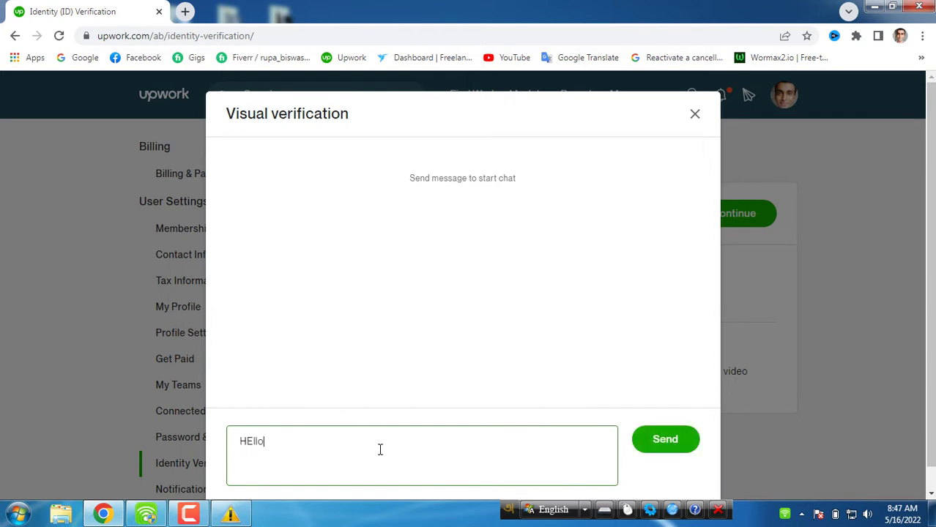
{"action": "type", "text": "ello"}
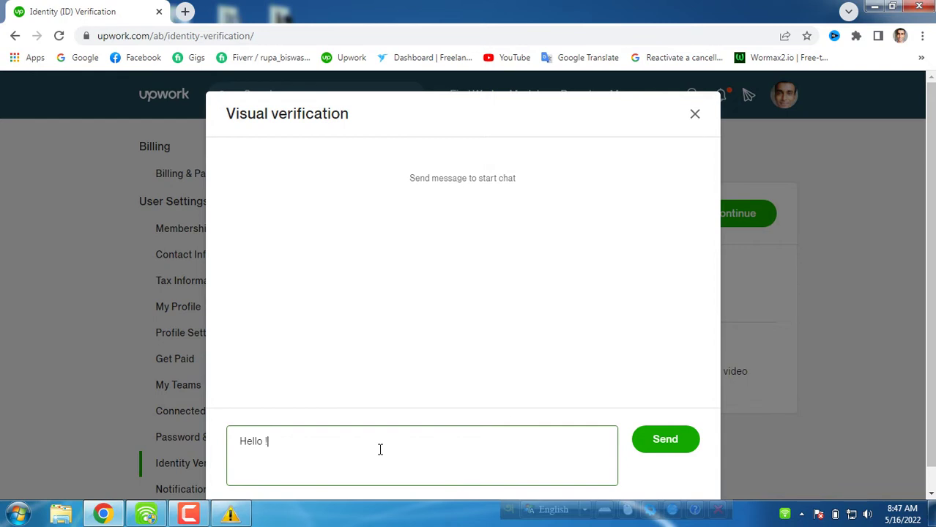
{"action": "left_click", "coordinate": [659, 455]}
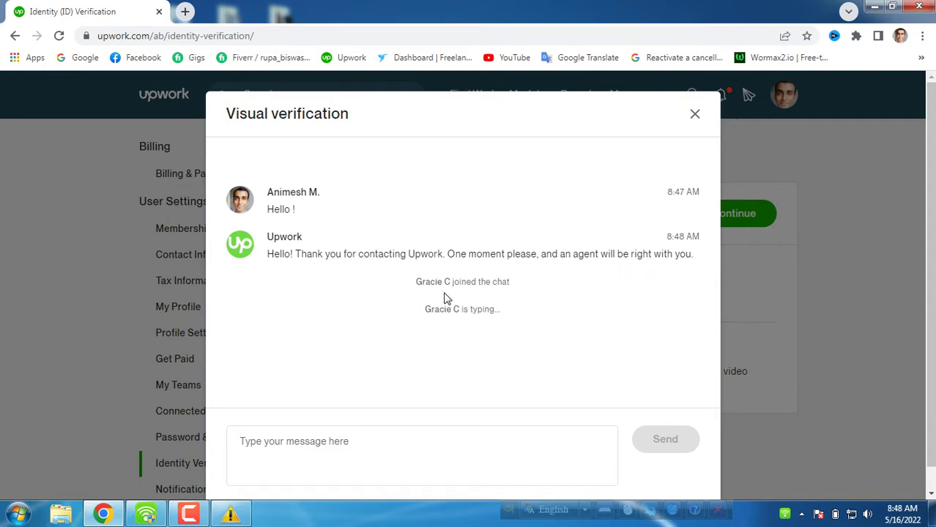
Reply to the support agent with a greeting by first name and the question "How are you ?"
{"action": "left_click_drag", "start_coordinate": [415, 283], "coordinate": [452, 283]}
{"action": "left_click", "coordinate": [292, 336]}
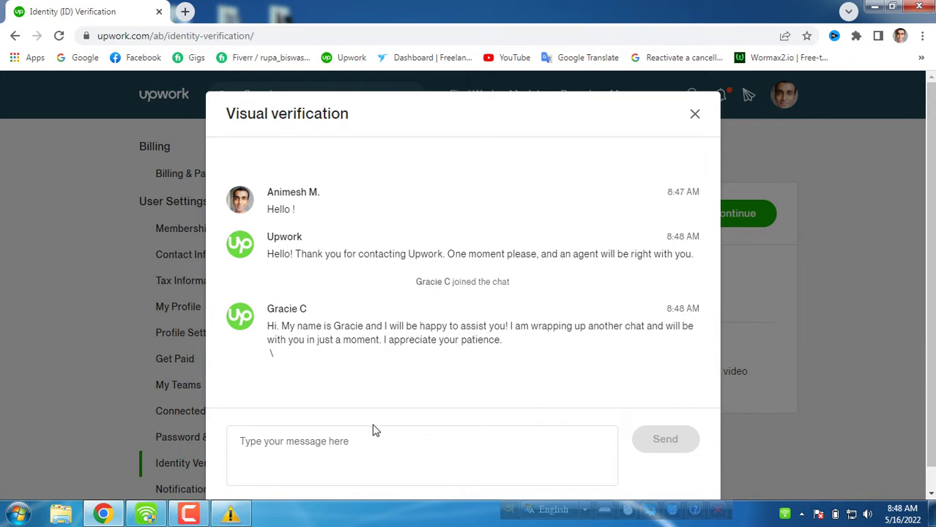
{"action": "left_click", "coordinate": [349, 442]}
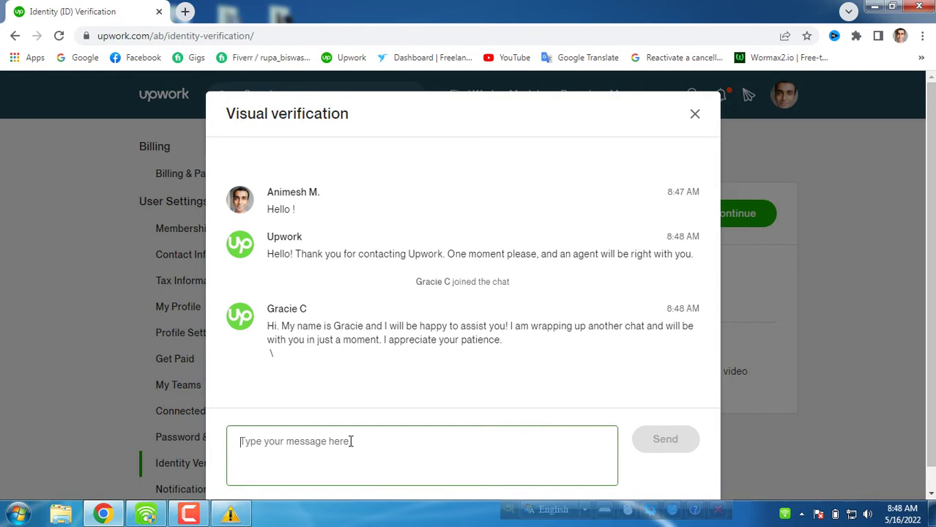
{"action": "type", "text": "Hello ! "}
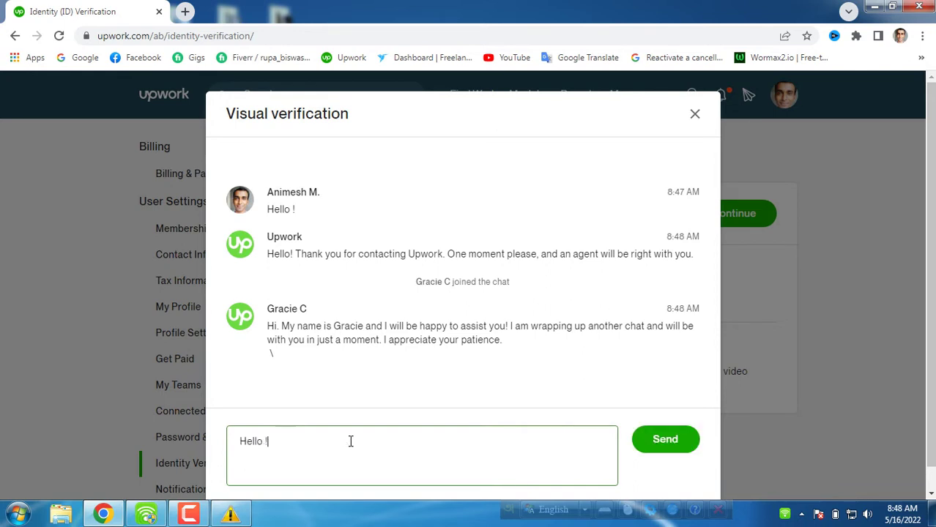
{"action": "type", "text": "Graie. Hoq"}
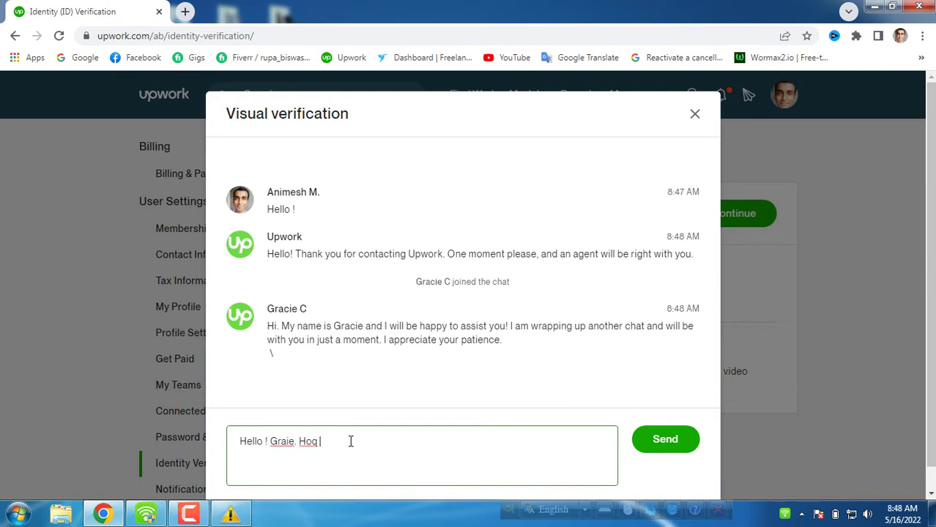
{"action": "key", "text": "BackSpace"}
{"action": "type", "text": "w are d"}
{"action": "key", "text": "BackSpace"}
{"action": "type", "text": "you ?"}
{"action": "key", "text": "shift+Return"}
{"action": "key", "text": "Return"}
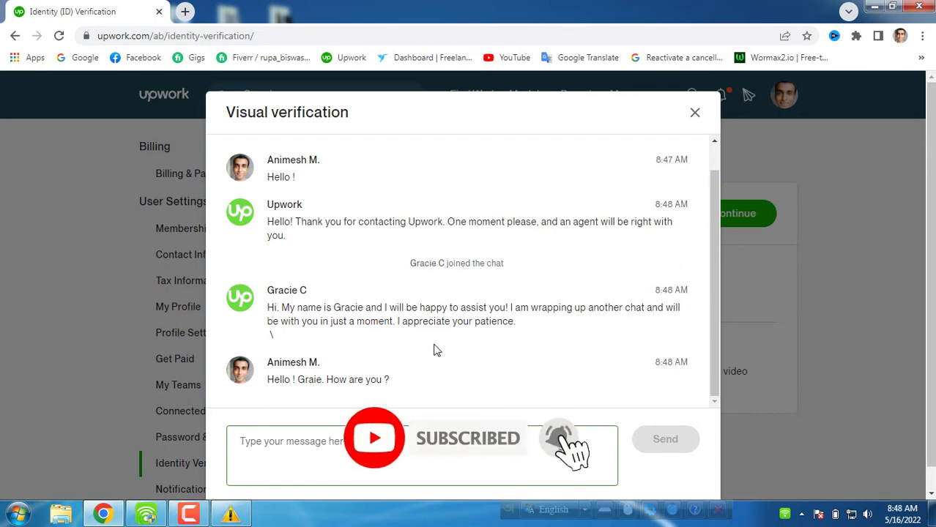
Reread the chat conversation, especially the agent's message about wrapping up another chat
{"action": "scroll", "coordinate": [433, 348], "scroll_direction": "down", "scroll_amount": 1}
{"action": "scroll", "coordinate": [434, 350], "scroll_direction": "up", "scroll_amount": 1}
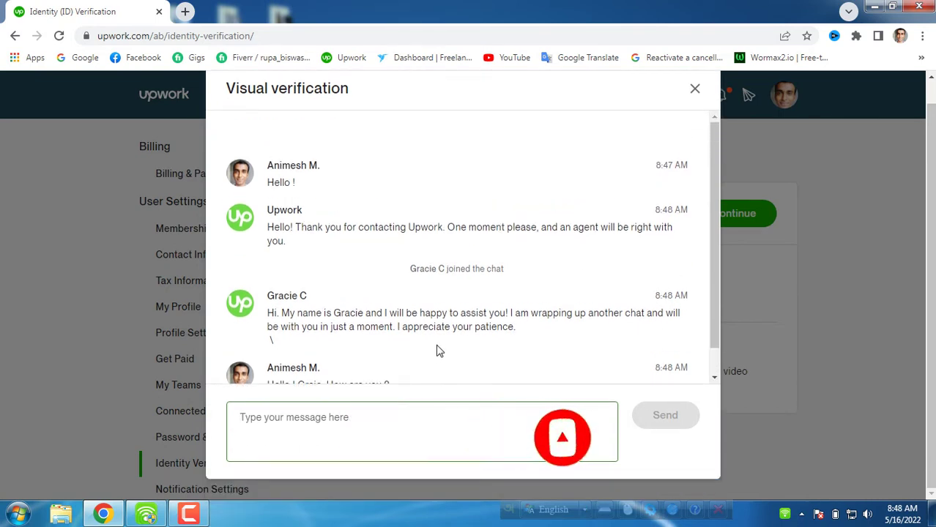
{"action": "scroll", "coordinate": [436, 351], "scroll_direction": "down", "scroll_amount": 1}
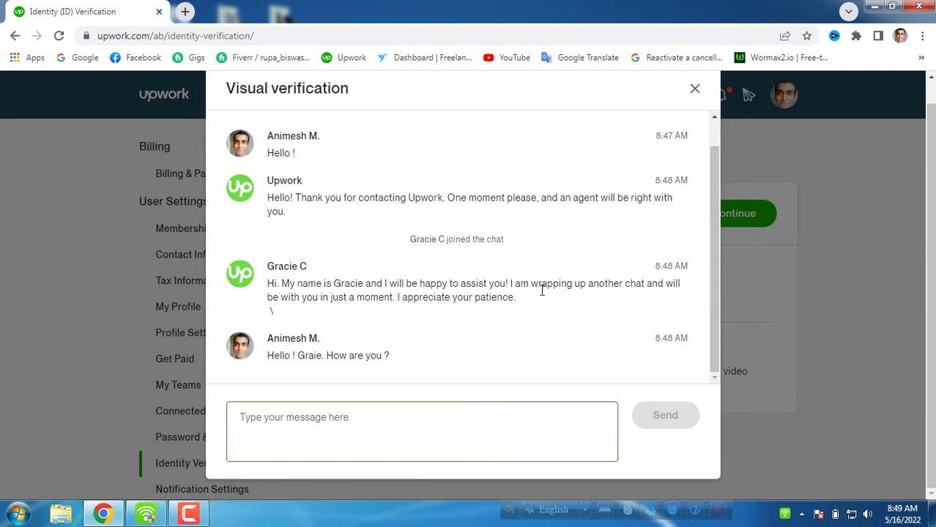
{"action": "left_click_drag", "start_coordinate": [511, 283], "coordinate": [664, 289]}
{"action": "left_click_drag", "start_coordinate": [274, 297], "coordinate": [398, 313]}
{"action": "left_click", "coordinate": [403, 313]}
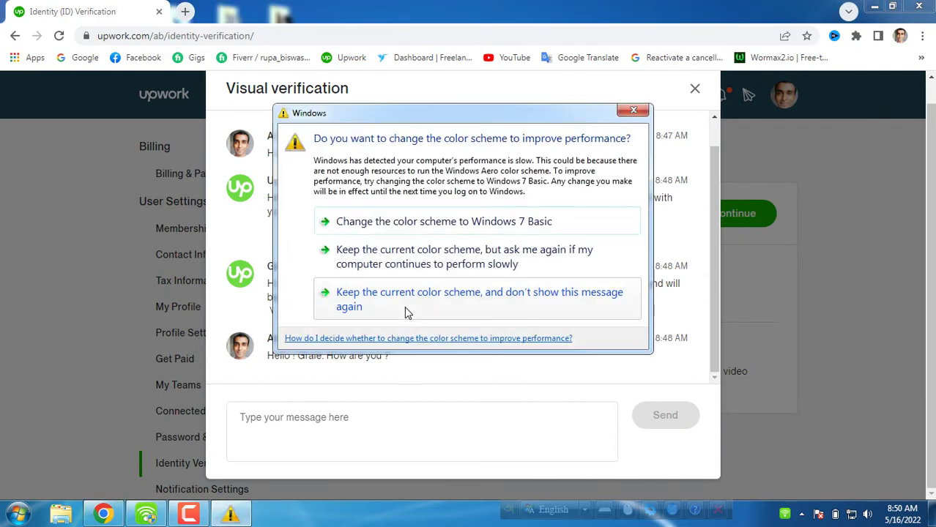
Open the Upwork home page in a new tab and go to the account settings
{"action": "left_click", "coordinate": [496, 6]}
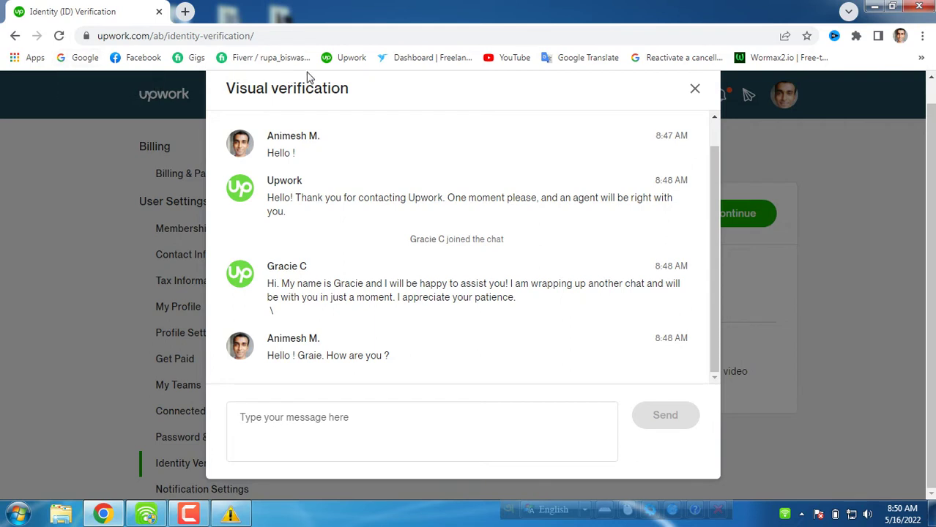
{"action": "left_click", "coordinate": [327, 60], "text": "ctrl+shift"}
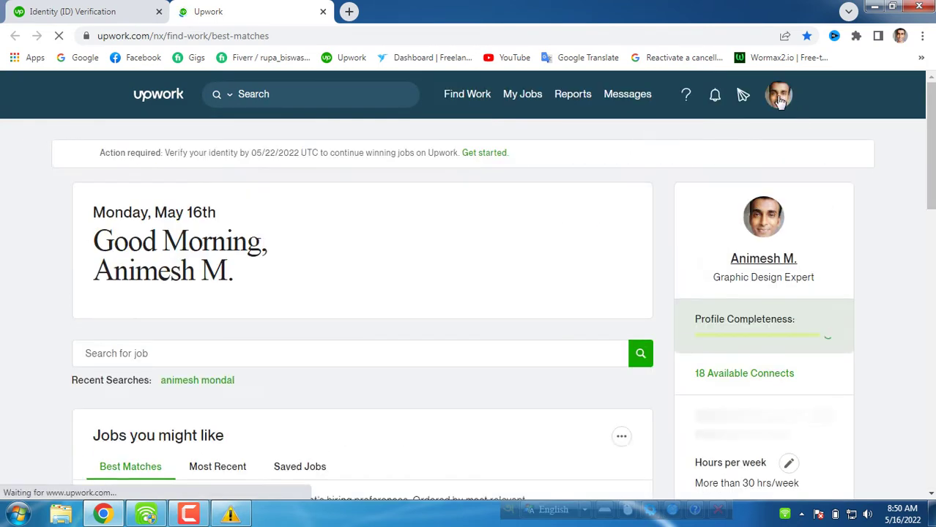
{"action": "left_click", "coordinate": [780, 100]}
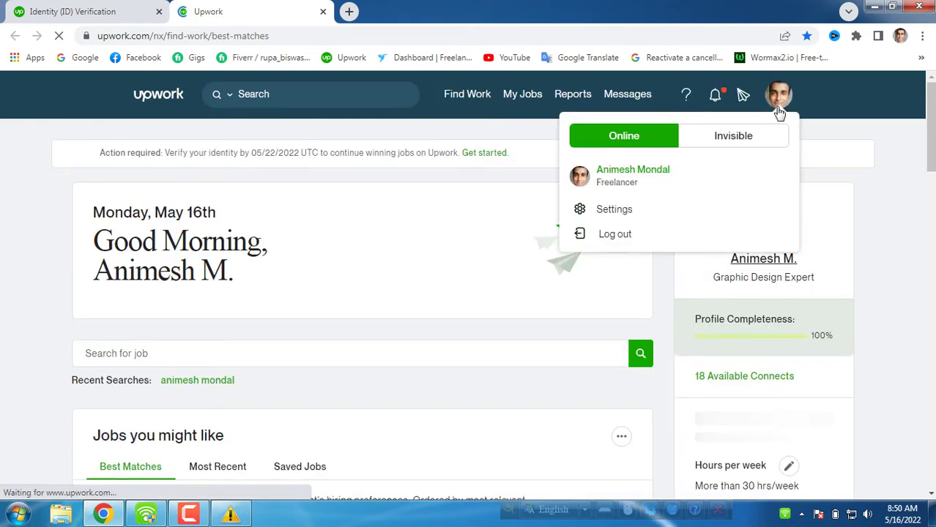
{"action": "left_click", "coordinate": [616, 210]}
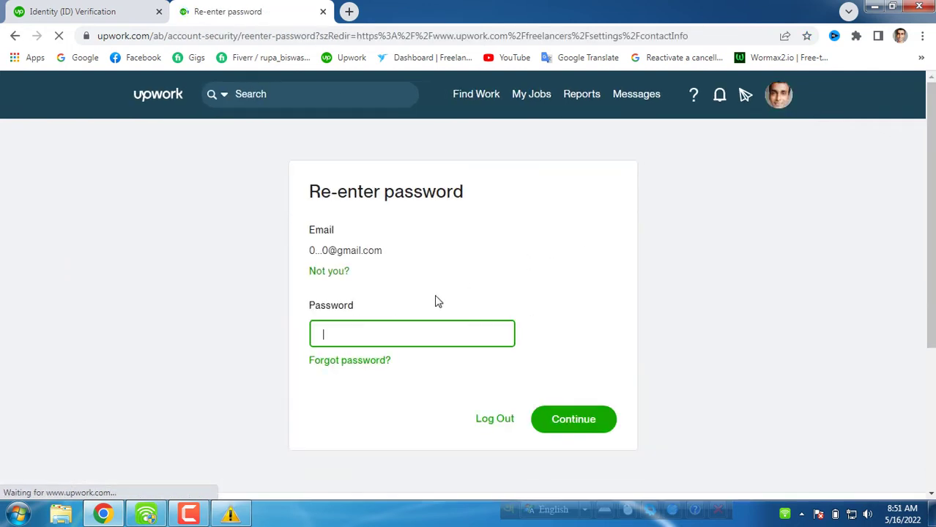
Re-enter the account password and continue to the contact info page
{"action": "left_click", "coordinate": [391, 333]}
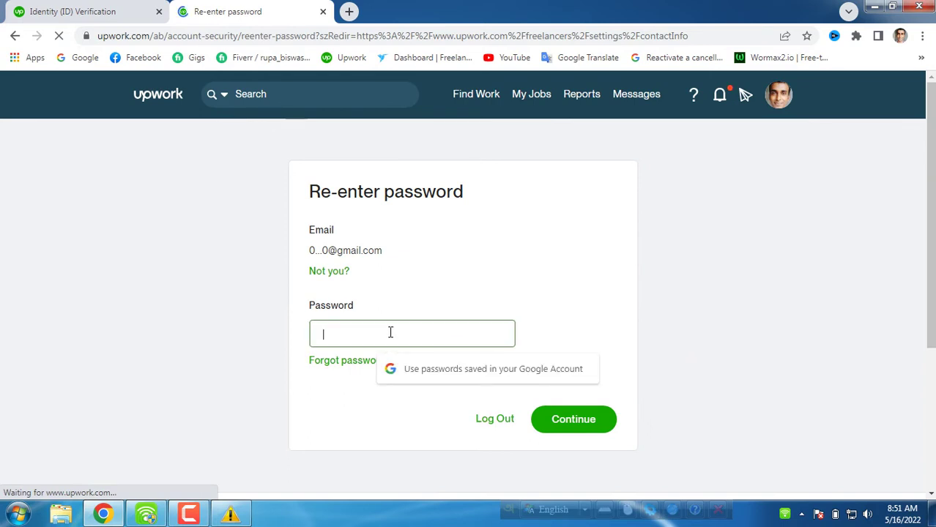
{"action": "type", "text": "•••••••"}
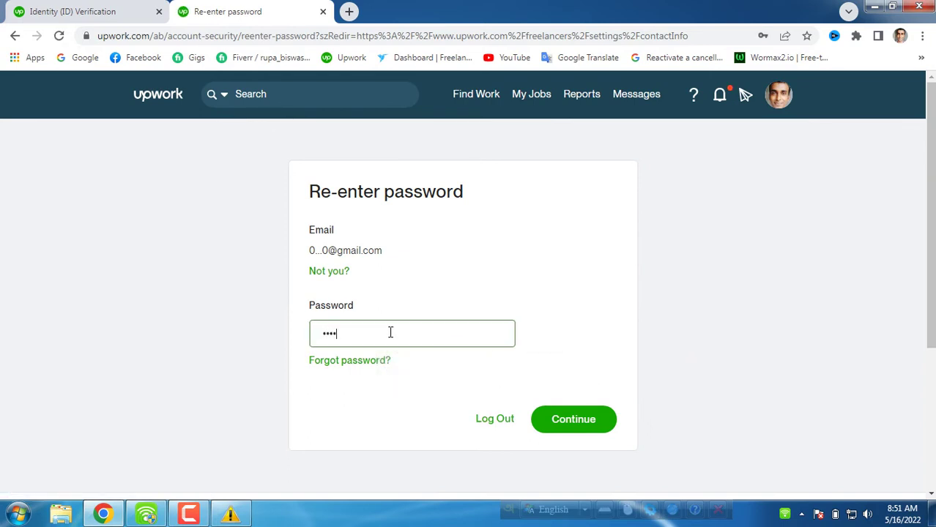
{"action": "type", "text": "•"}
{"action": "key", "text": "Return"}
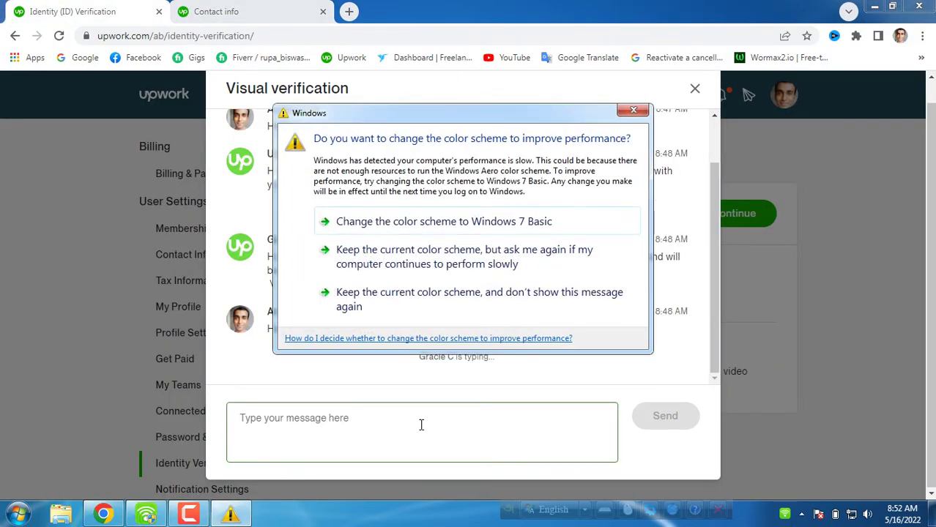
Send the support agent the reply "OK. No problem. I am here." in the visual verification chat
{"action": "left_click", "coordinate": [422, 425]}
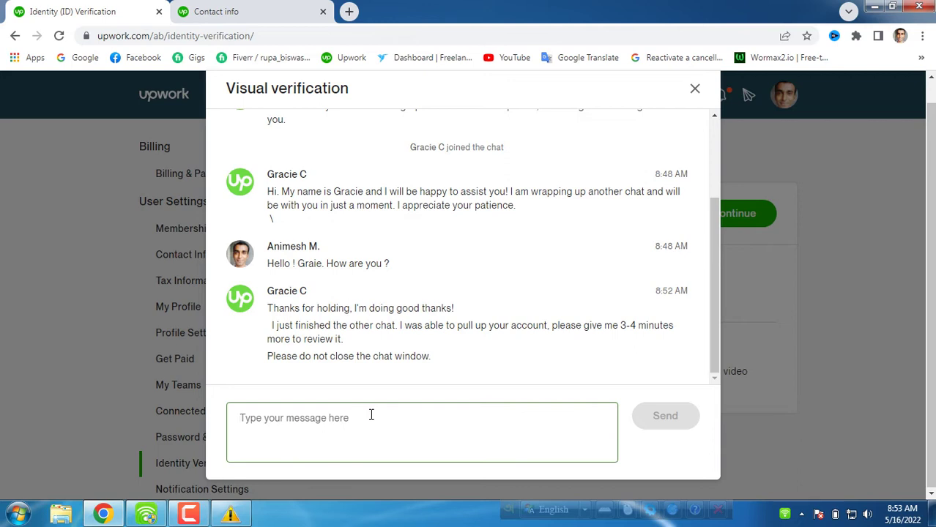
{"action": "type", "text": "OK"}
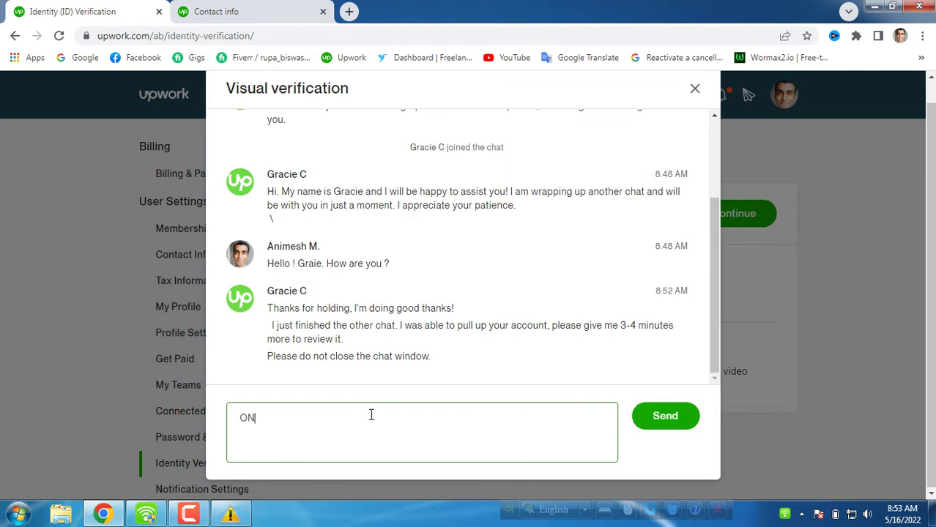
{"action": "key", "text": "BackSpace"}
{"action": "type", "text": "K>"}
{"action": "key", "text": "BackSpace"}
{"action": "key", "text": "BackSpace"}
{"action": "type", "text": "."}
{"action": "type", "text": " No prob"}
{"action": "type", "text": "lem"}
{"action": "type", "text": " ,"}
{"action": "key", "text": "BackSpace"}
{"action": "key", "text": "BackSpace"}
{"action": "type", "text": ". "}
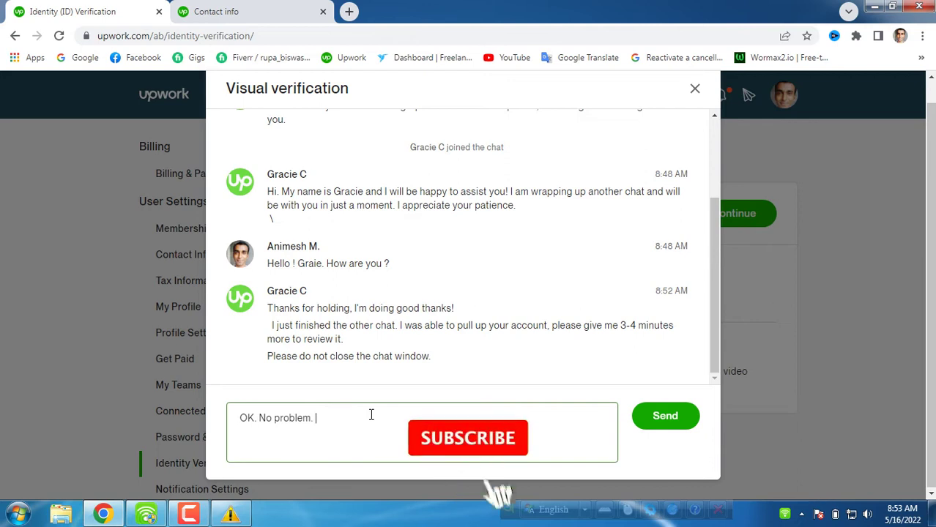
{"action": "type", "text": "I am her"}
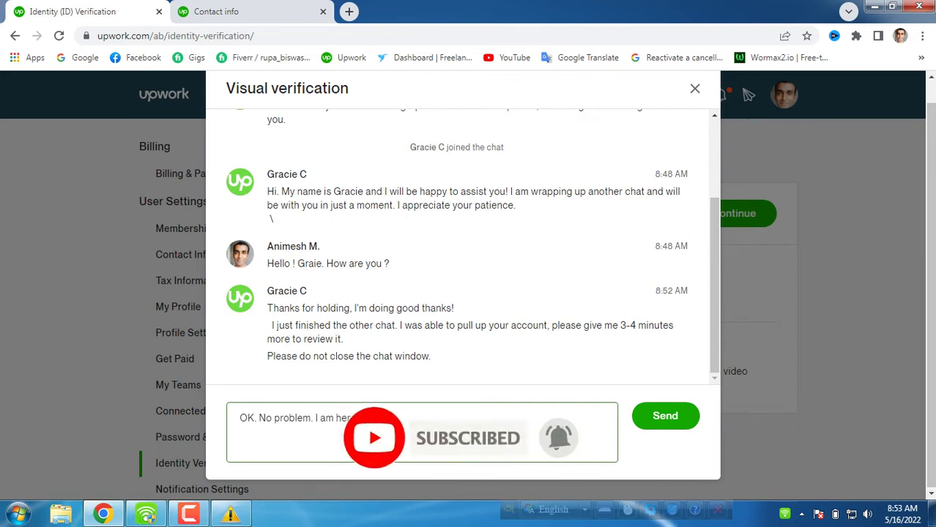
{"action": "type", "text": "e."}
{"action": "key", "text": "Return"}
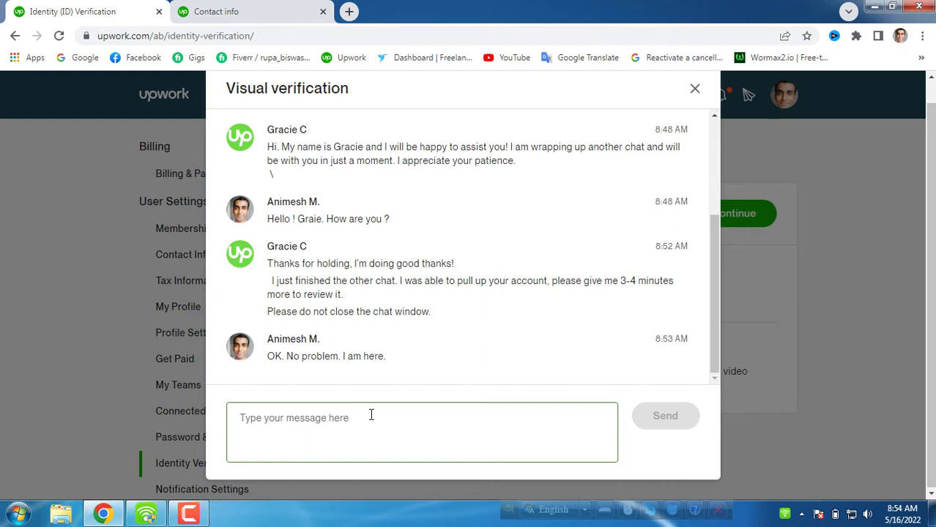
Answer "Yes." to the agent's offer to set up the interview call
{"action": "left_click", "coordinate": [371, 415]}
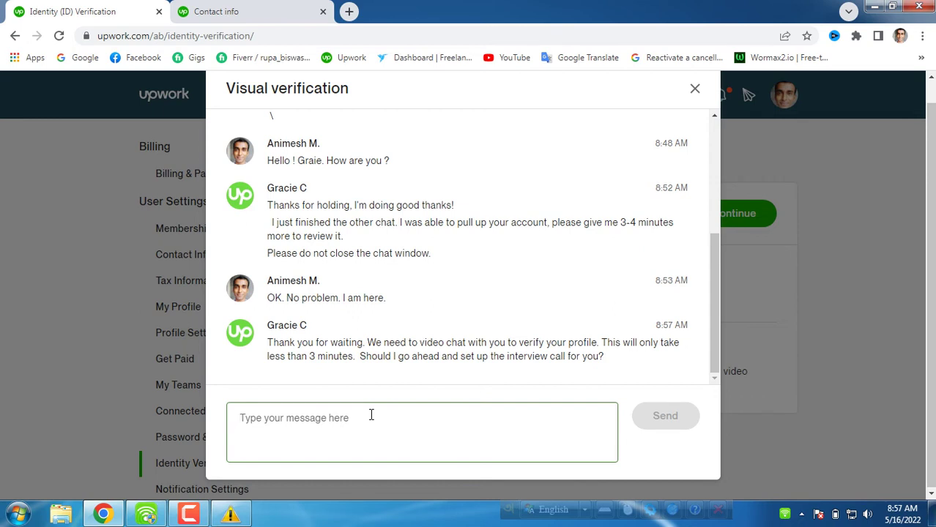
{"action": "type", "text": "Yes."}
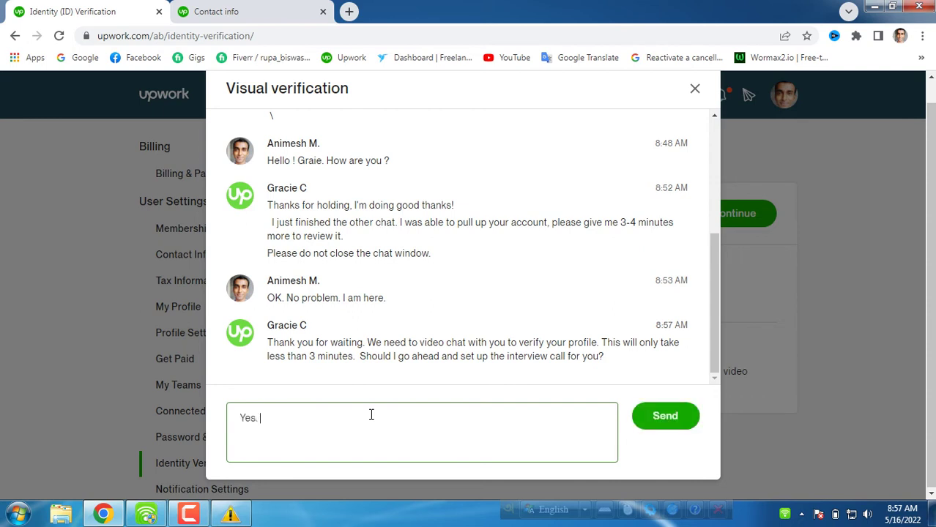
{"action": "key", "text": "Return"}
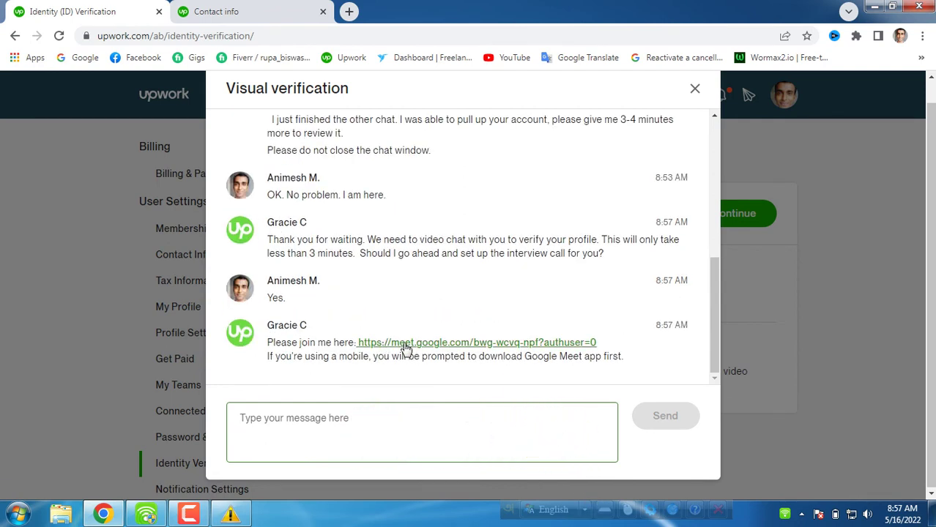
Open the Google Meet link from the agent's message and allow Meet notifications, camera and microphone access
{"action": "left_click", "coordinate": [482, 345]}
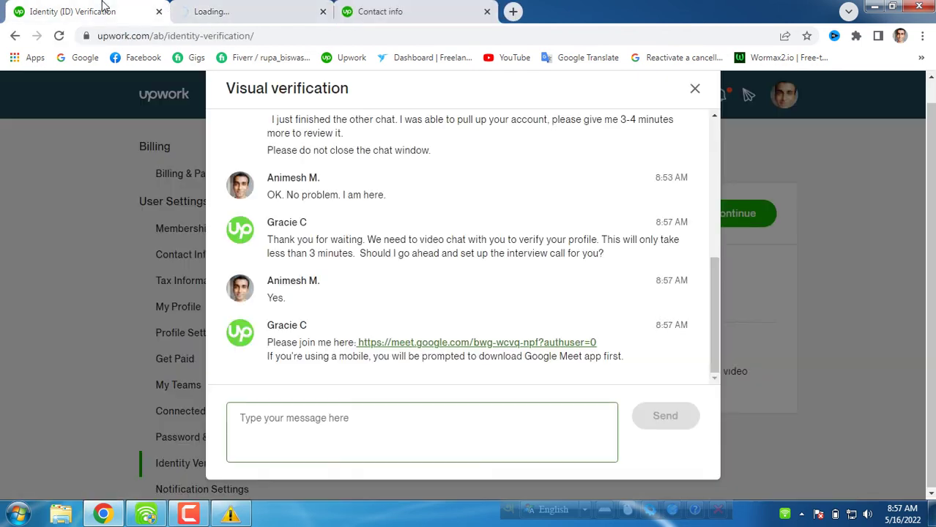
{"action": "left_click", "coordinate": [71, 12]}
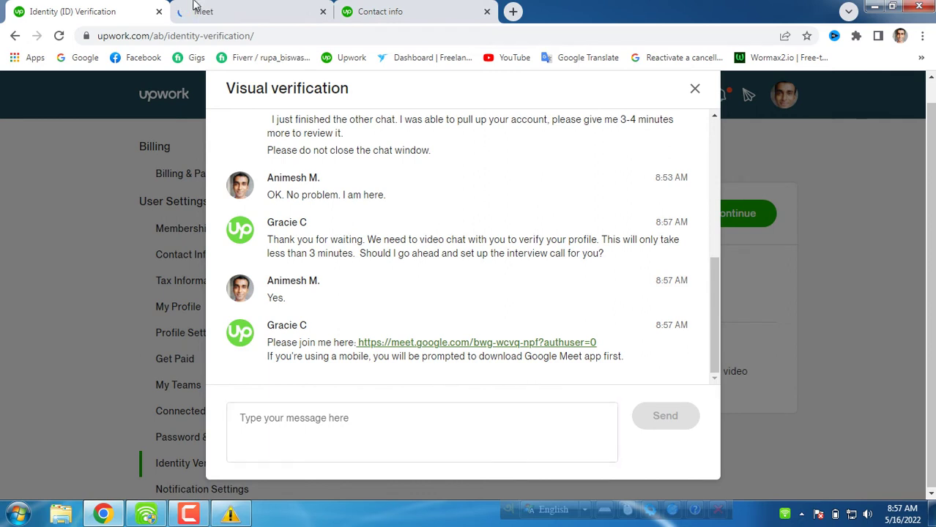
{"action": "left_click", "coordinate": [234, 9]}
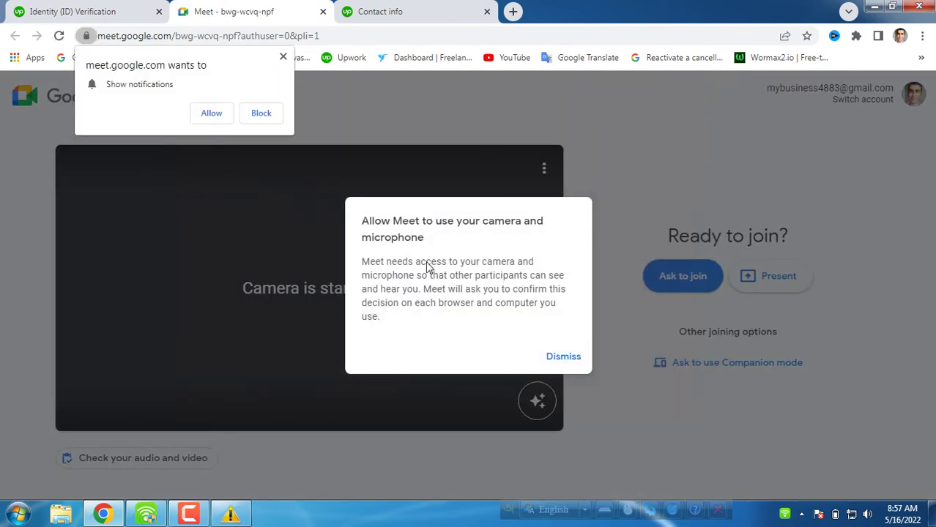
{"action": "left_click", "coordinate": [212, 115]}
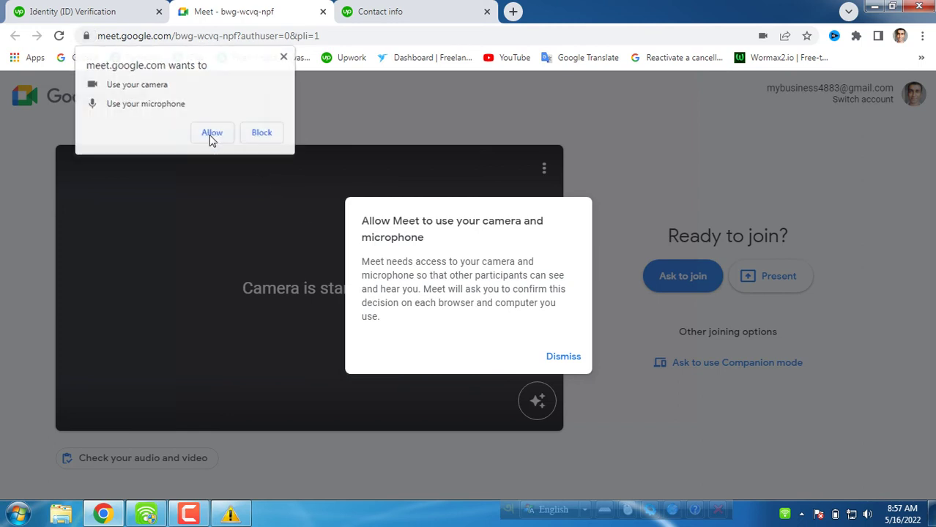
{"action": "left_click", "coordinate": [211, 132]}
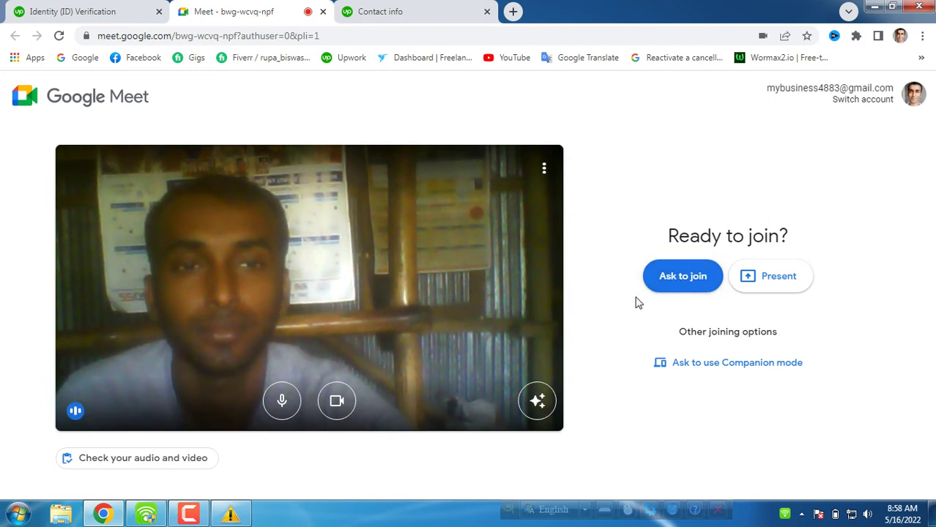
Ask to join the verification call and leave the meeting once the agent has left
{"action": "left_click", "coordinate": [687, 281]}
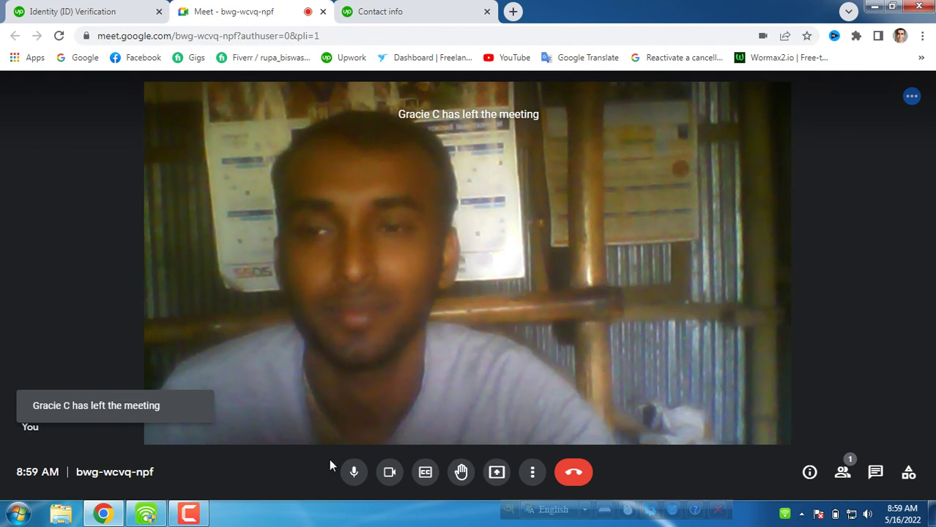
{"action": "left_click", "coordinate": [576, 481]}
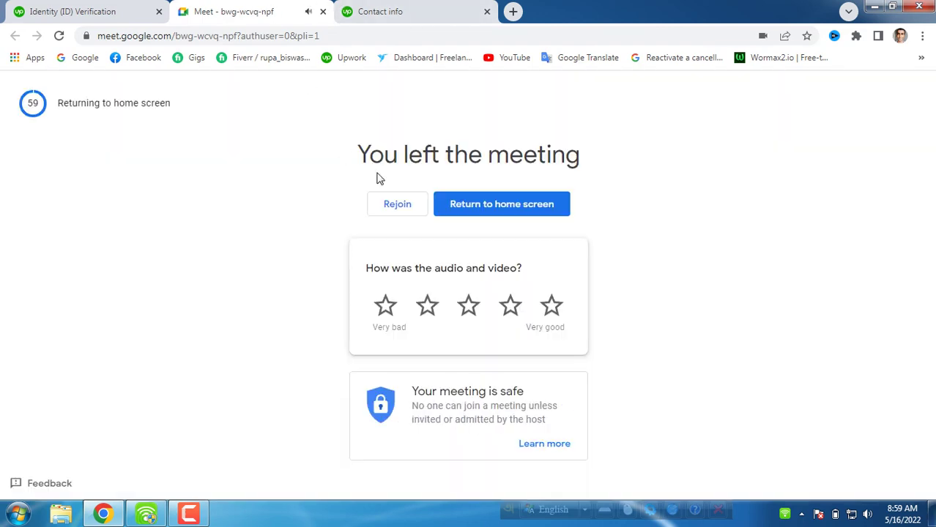
Return to the Upwork identity verification page and close the visual verification window
{"action": "left_click", "coordinate": [97, 9]}
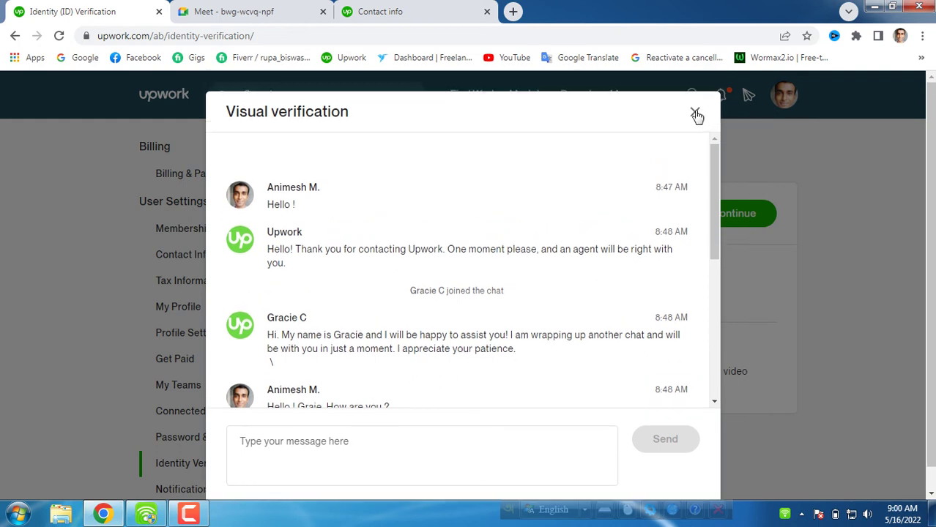
{"action": "left_click", "coordinate": [696, 114]}
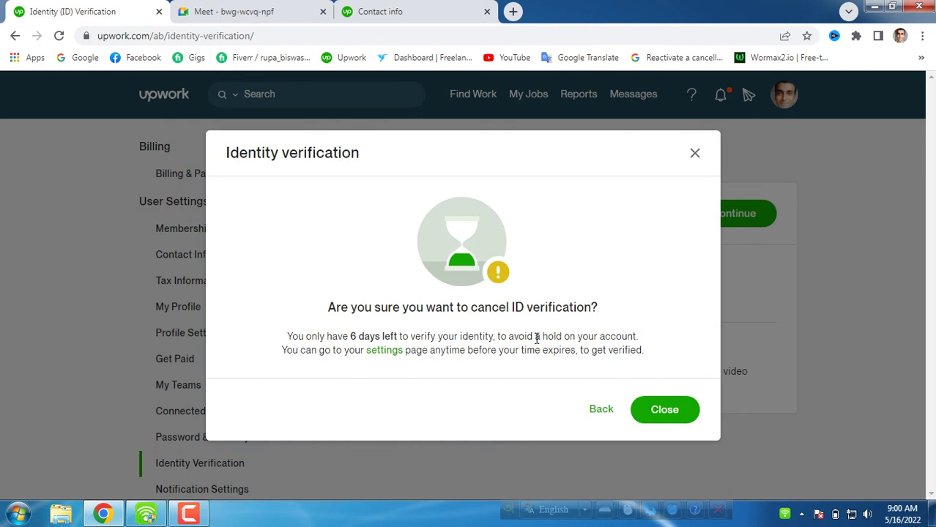
{"action": "left_click", "coordinate": [601, 412]}
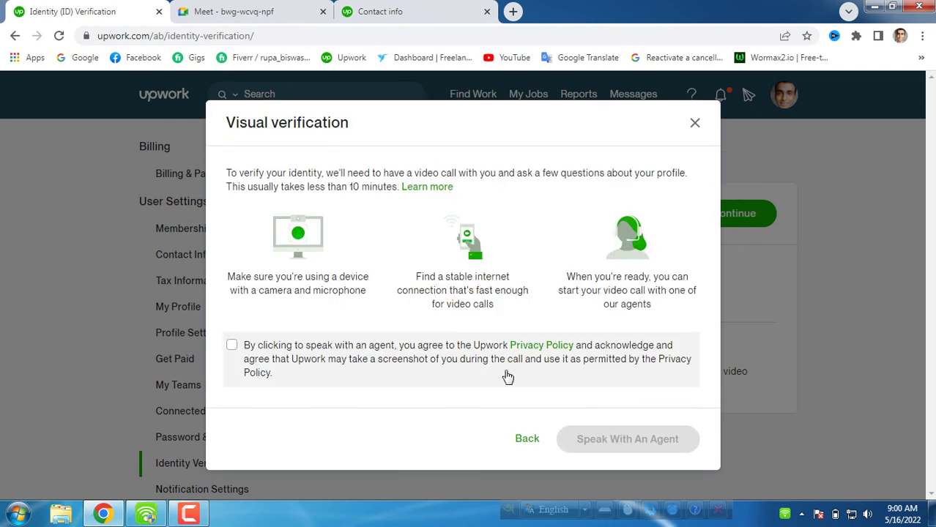
{"action": "left_click", "coordinate": [695, 123]}
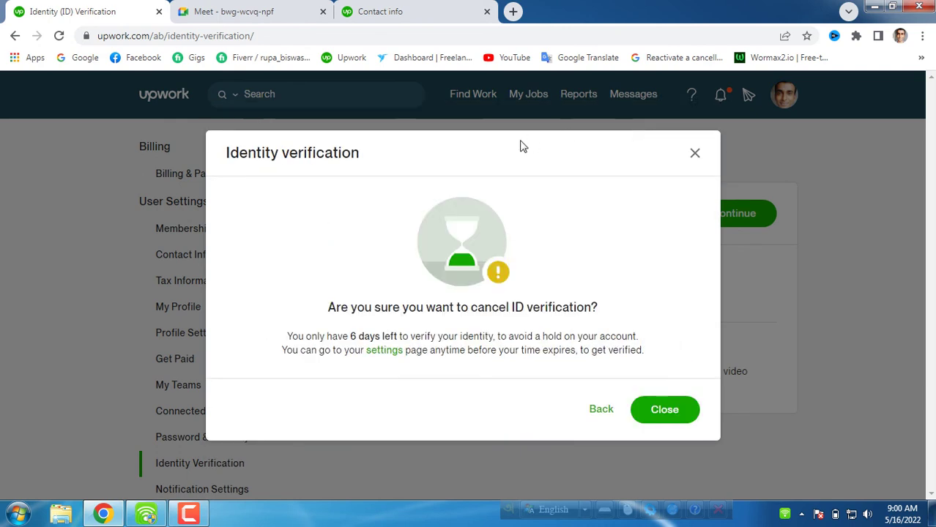
{"action": "left_click", "coordinate": [664, 411]}
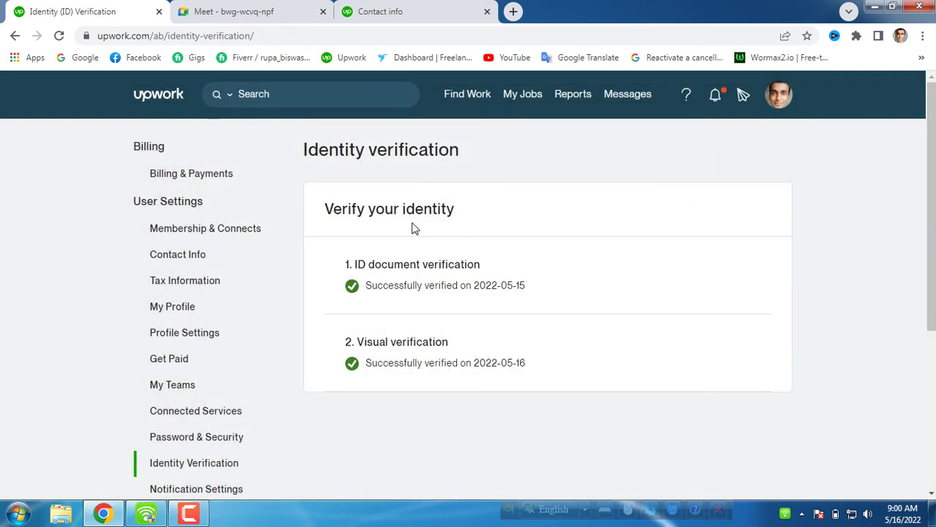
Check the visual verification status and date on the identity verification page, and open the freelancer profile page
{"action": "left_click_drag", "start_coordinate": [348, 343], "coordinate": [453, 366]}
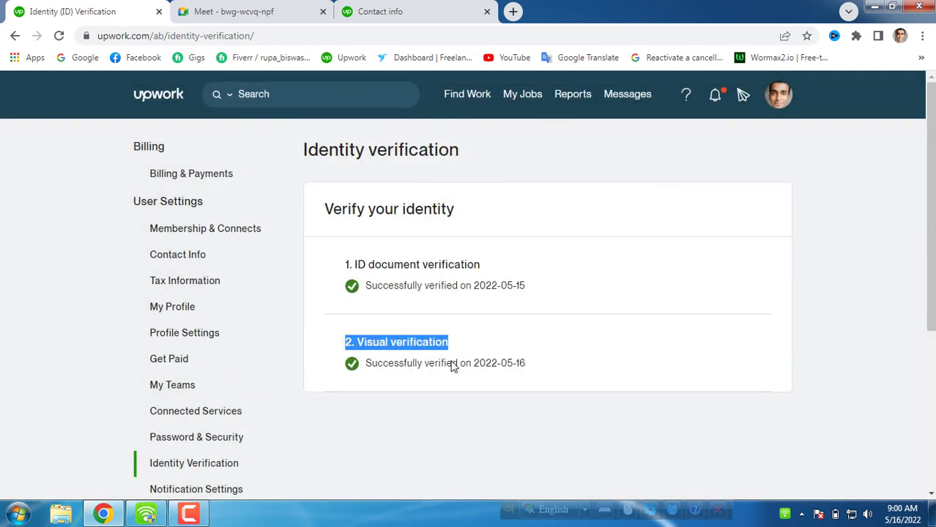
{"action": "left_click_drag", "start_coordinate": [364, 373], "coordinate": [531, 385]}
{"action": "left_click", "coordinate": [532, 385]}
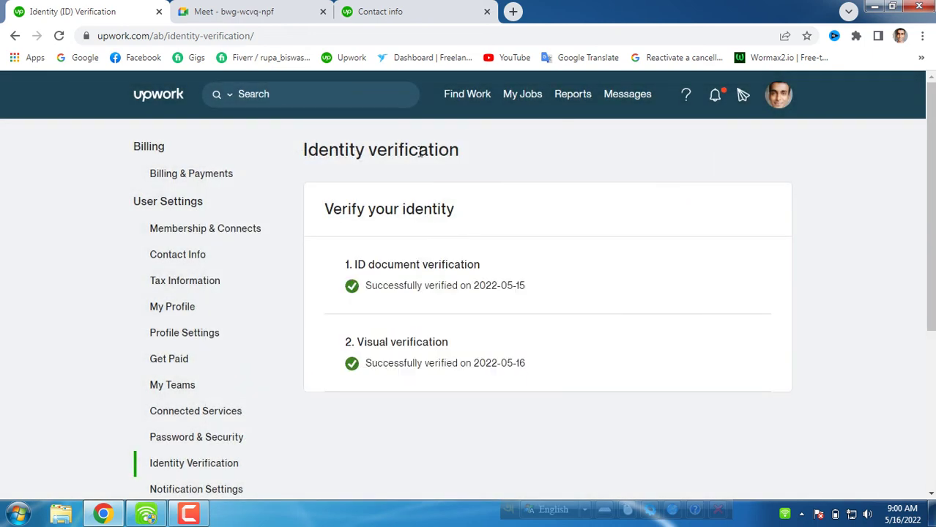
{"action": "mouse_move", "coordinate": [477, 105]}
{"action": "left_click", "coordinate": [478, 193]}
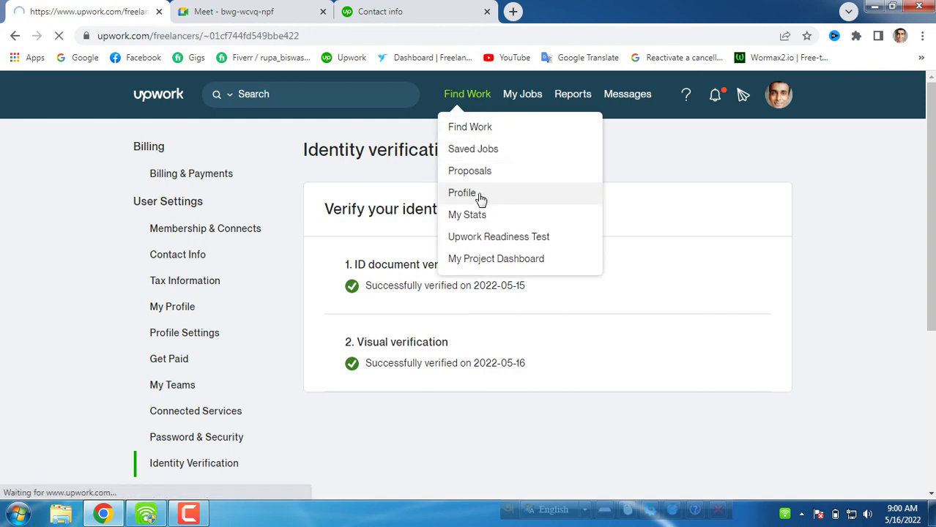